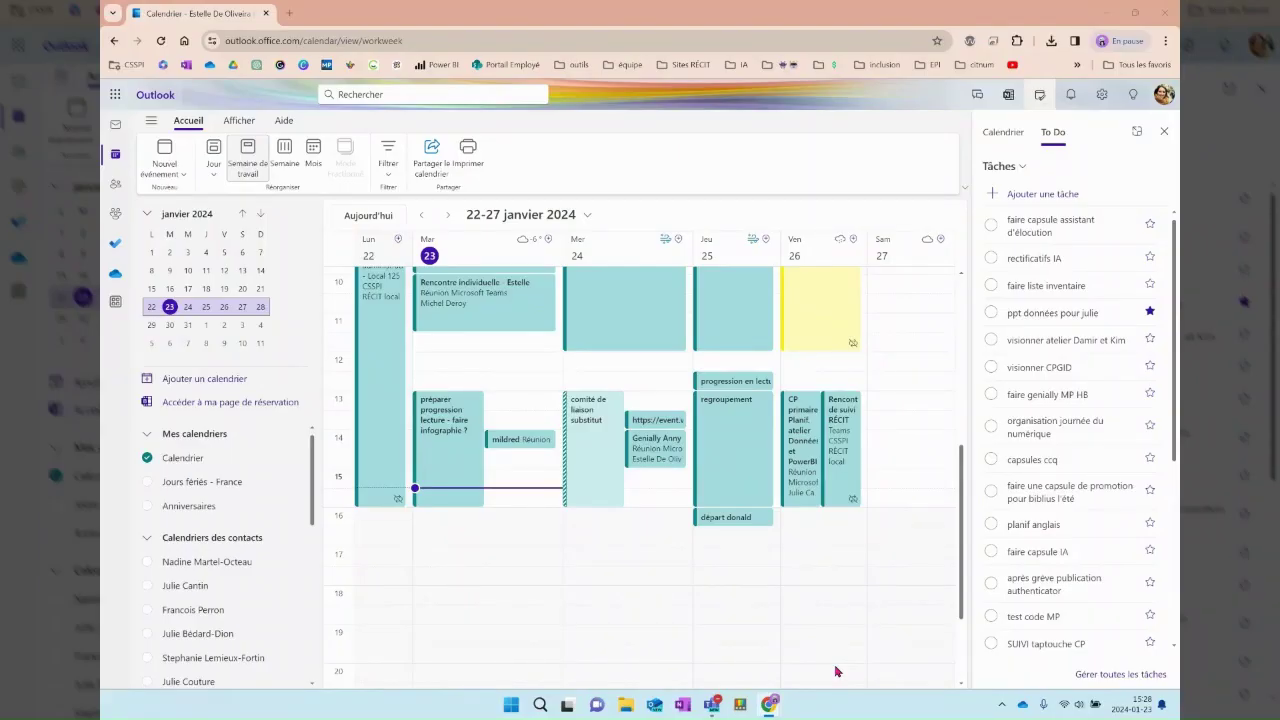
# Create a Teams meeting titled 'test' on Tuesday 23 January at 15:30, save it, and open its details.
pyautogui.click(512, 497)
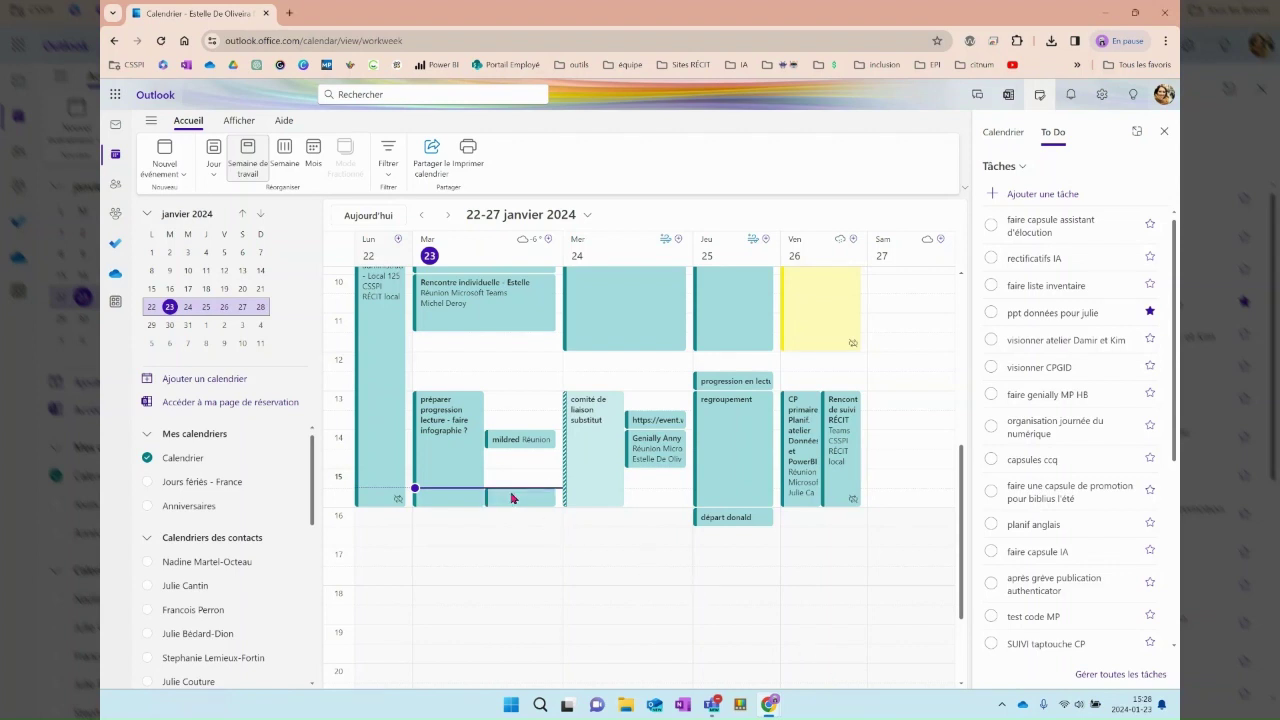
pyautogui.write('test')
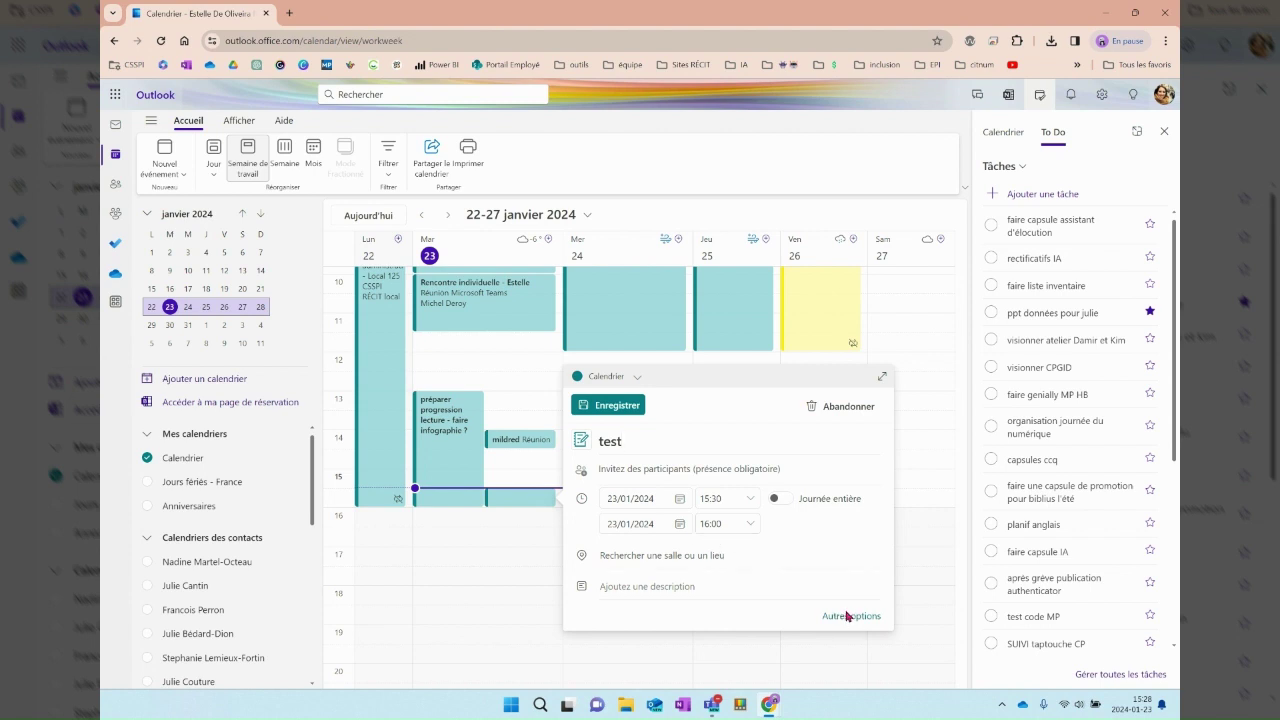
pyautogui.click(848, 616)
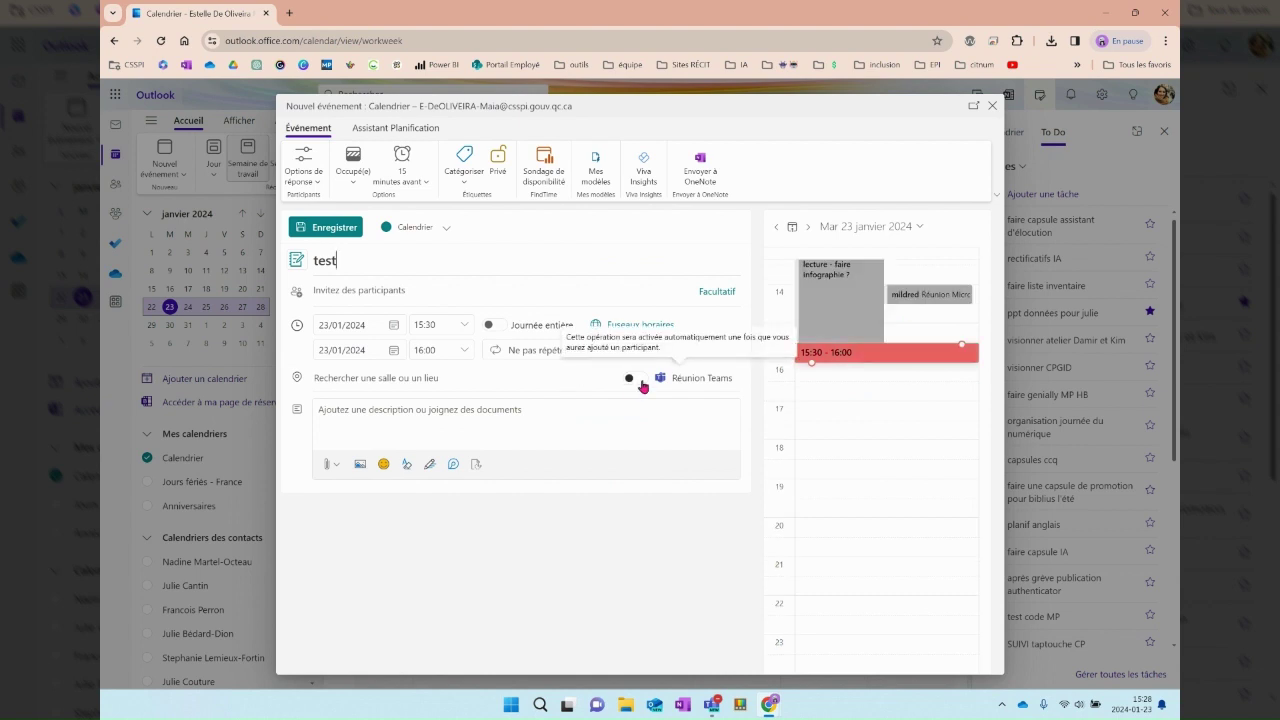
pyautogui.click(636, 380)
pyautogui.click(331, 229)
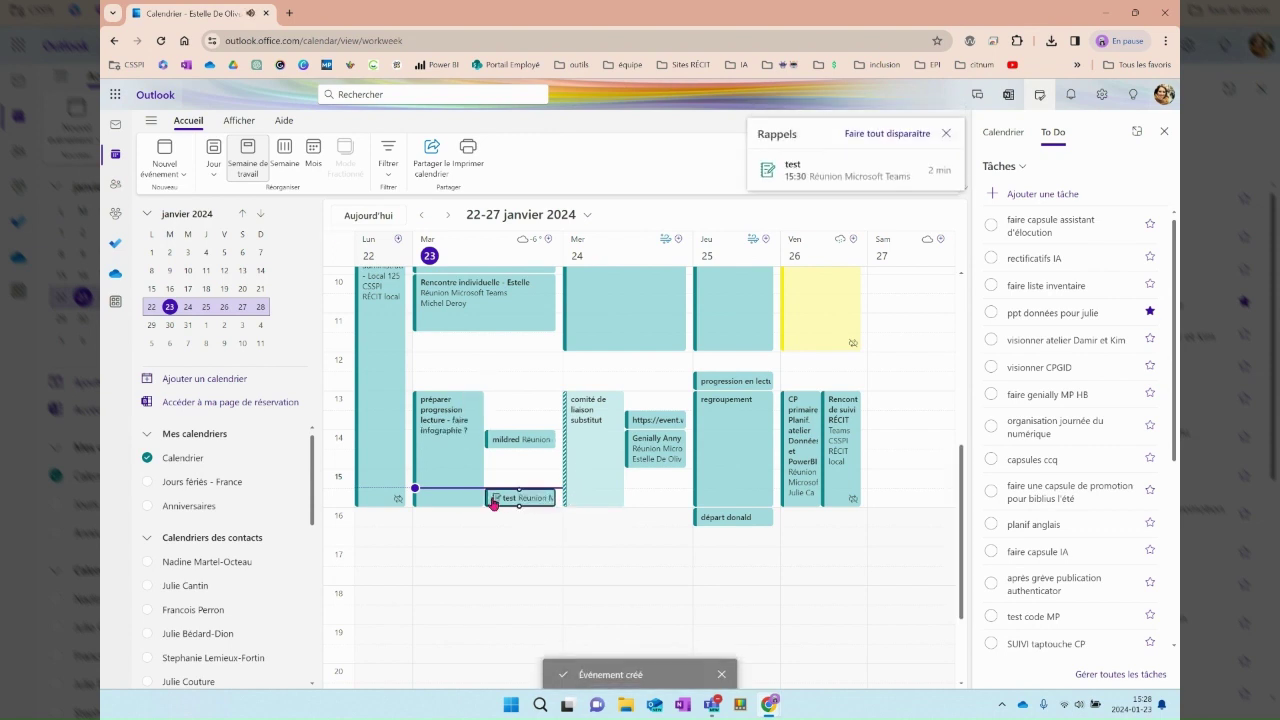
pyautogui.click(494, 500)
# Join the test meeting, continuing in the browser and entering right away.
pyautogui.click(621, 526)
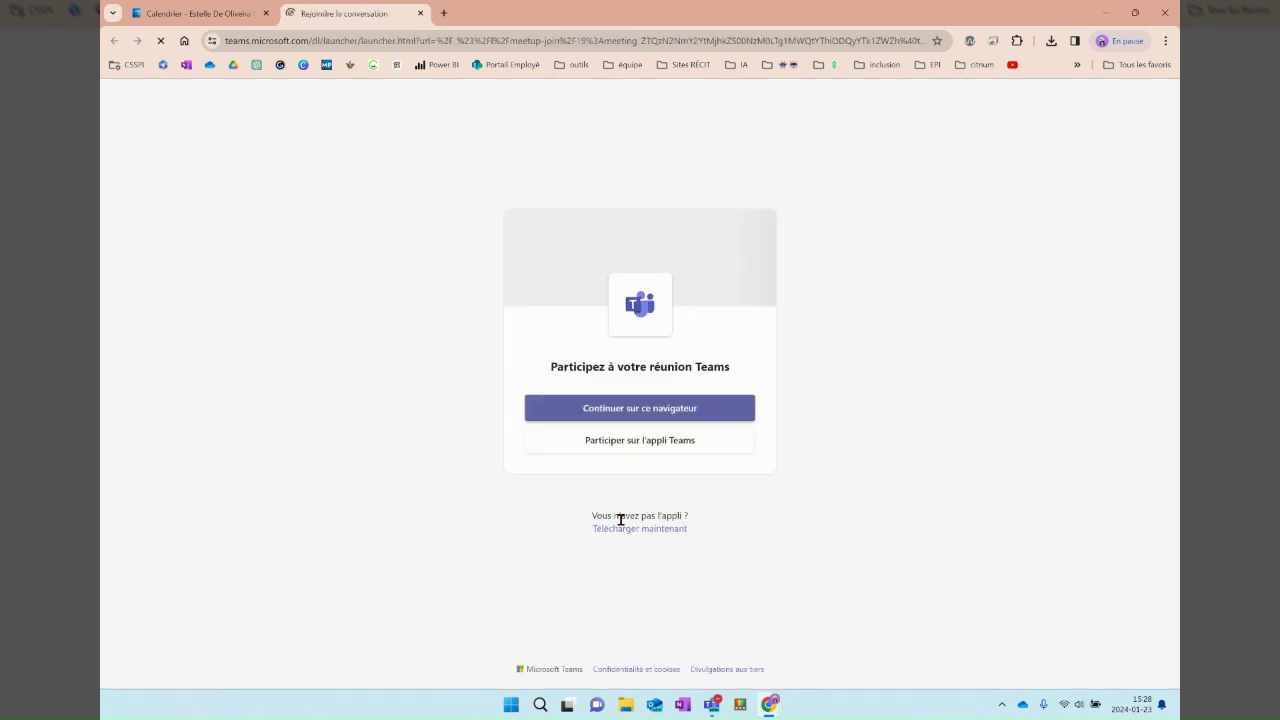
pyautogui.click(641, 410)
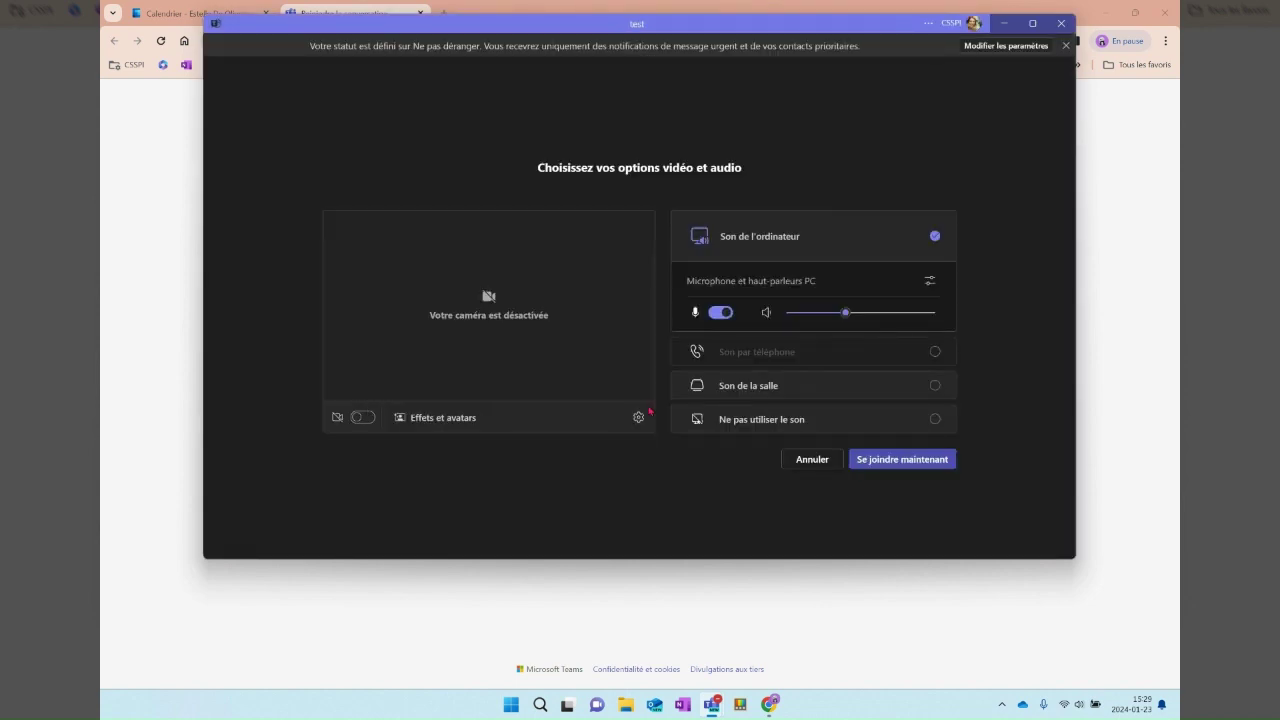
pyautogui.click(926, 459)
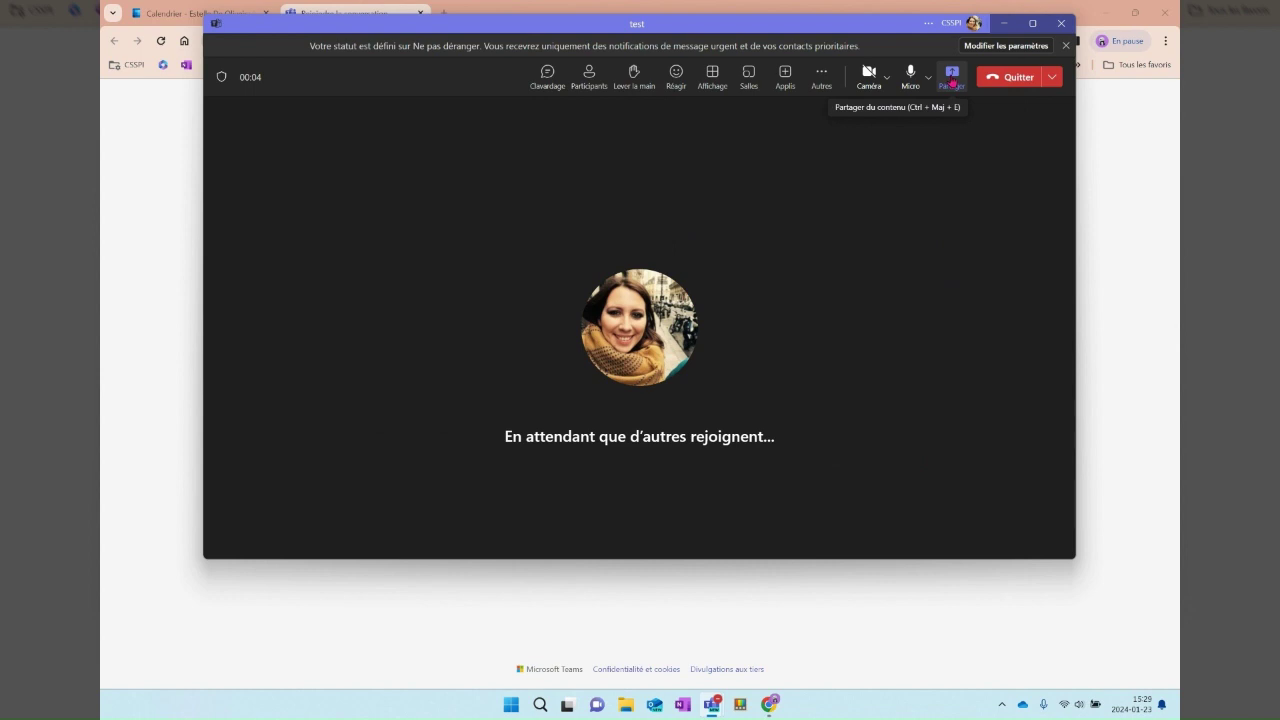
# Share the 'MP - consignation des évaluations' deck via PowerPoint Live.
pyautogui.click(952, 80)
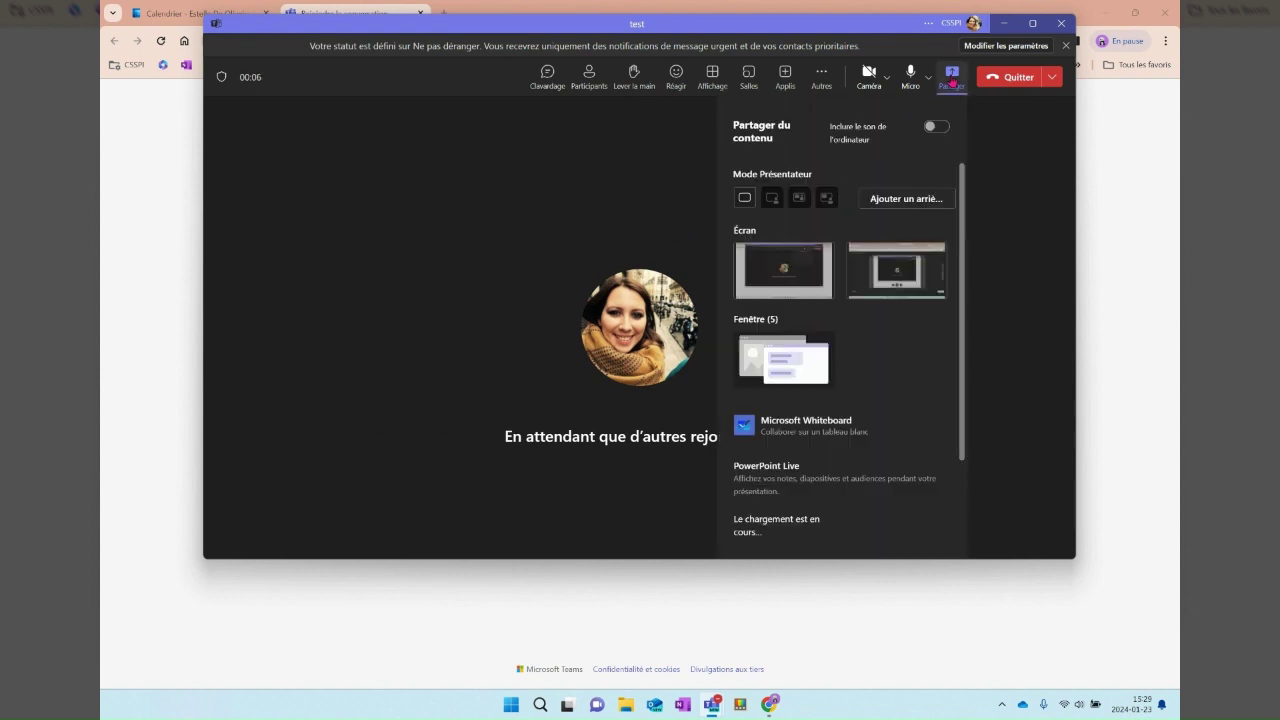
pyautogui.scroll(-2, 872, 256)
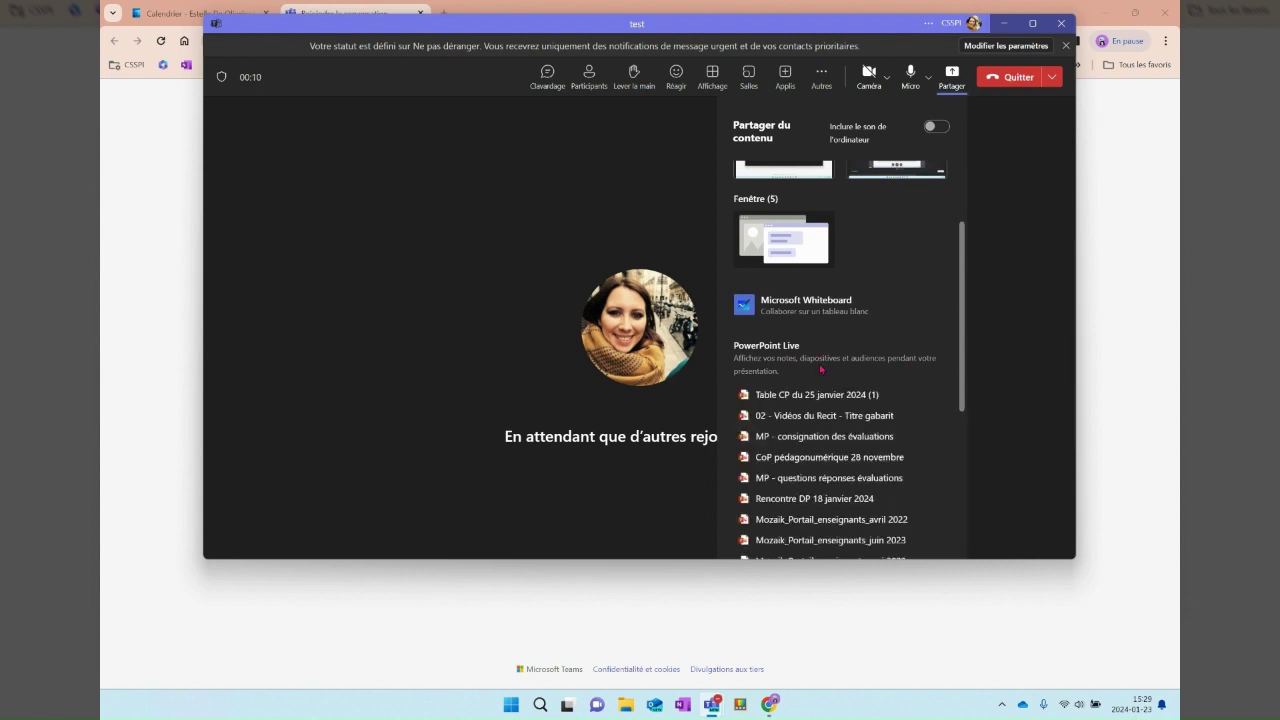
pyautogui.scroll(-1, 916, 394)
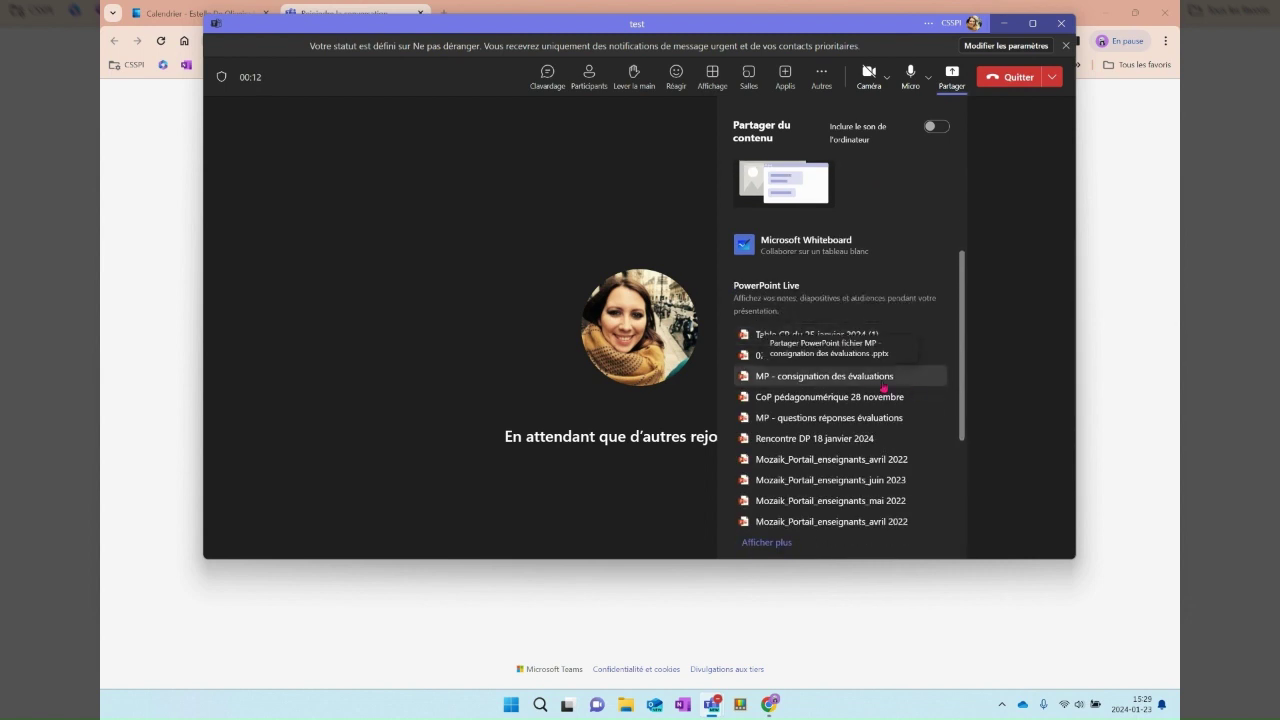
pyautogui.click(868, 378)
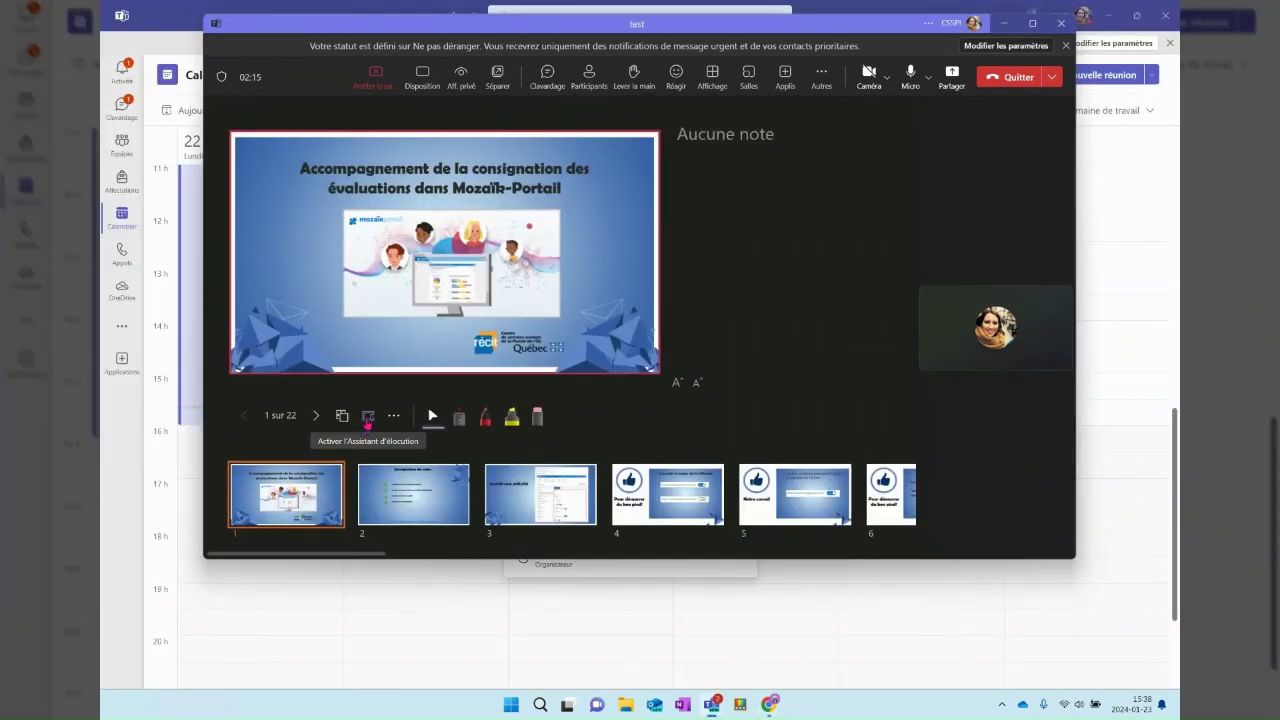
# Turn on speaker coach and advance to slide 4, switching the coach off and on after slide 2.
pyautogui.click(367, 419)
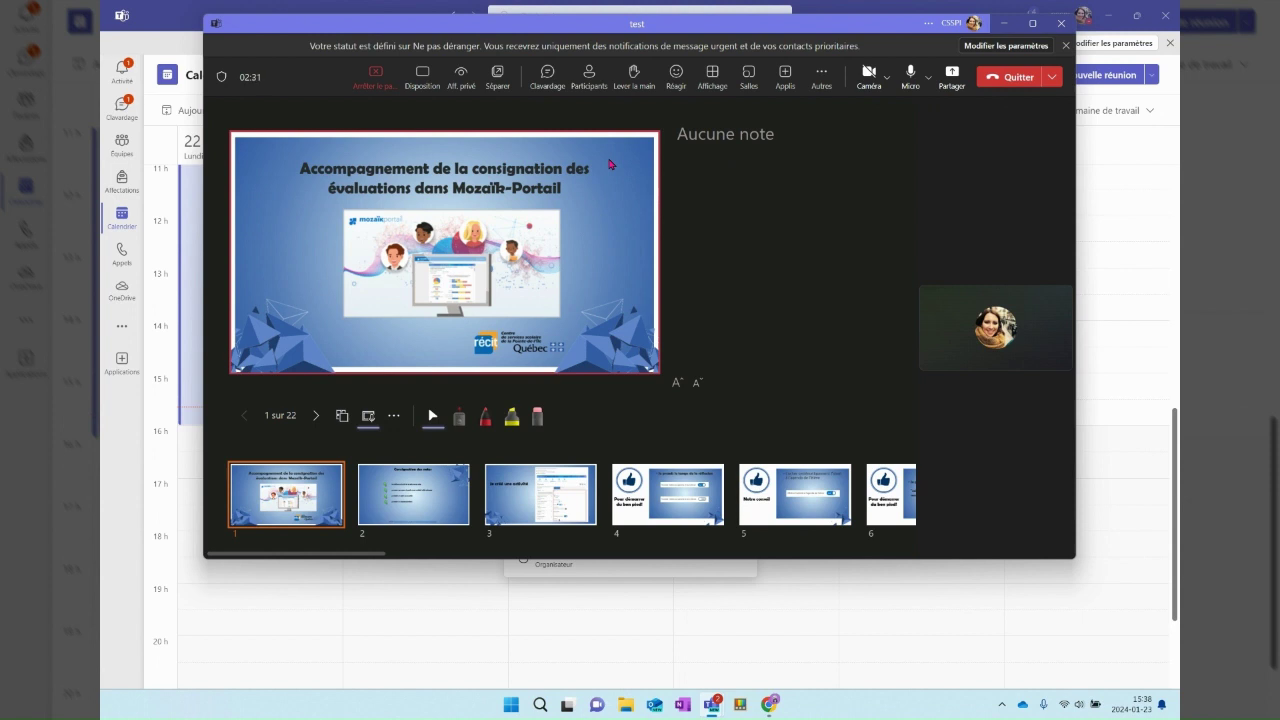
pyautogui.click(412, 492)
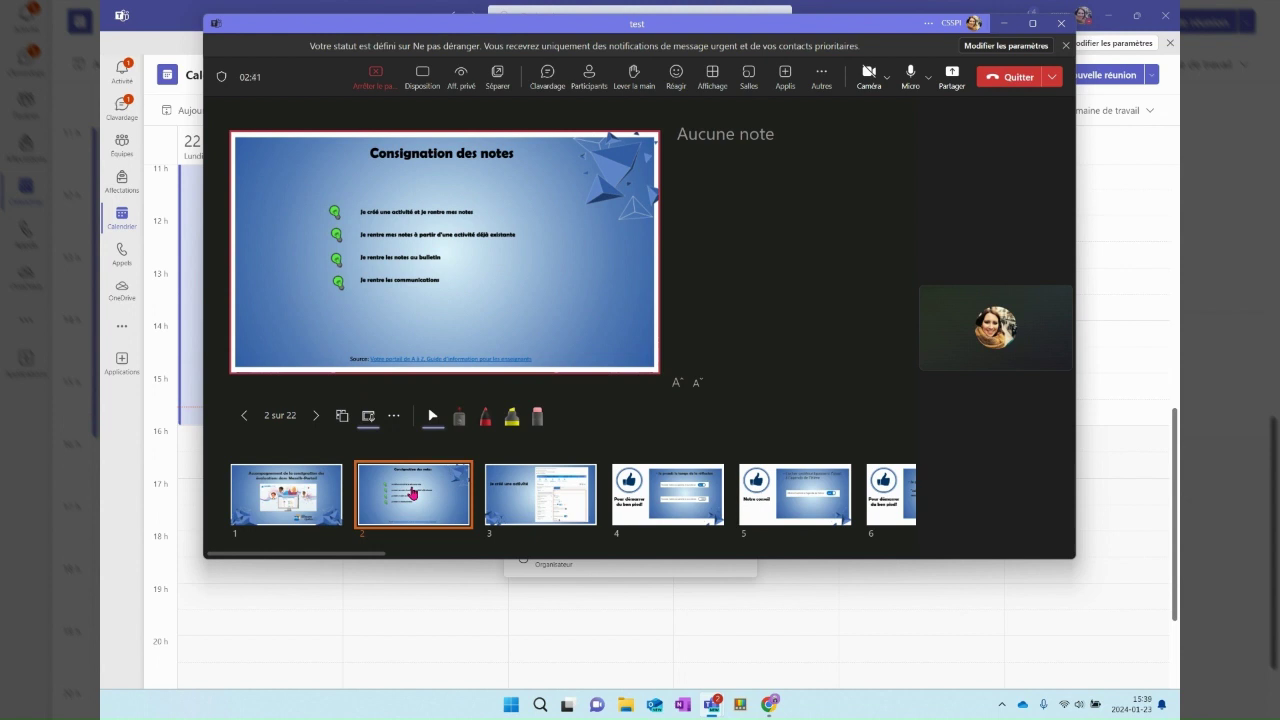
pyautogui.click(367, 420)
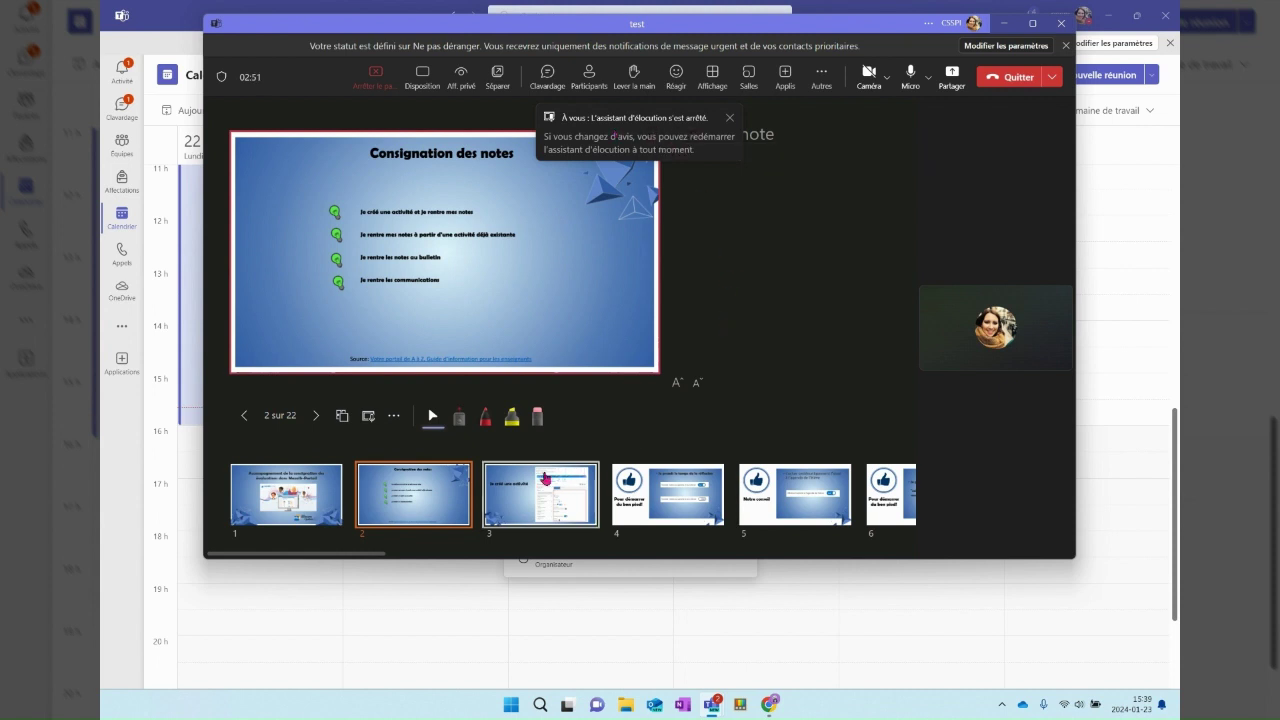
pyautogui.click(368, 418)
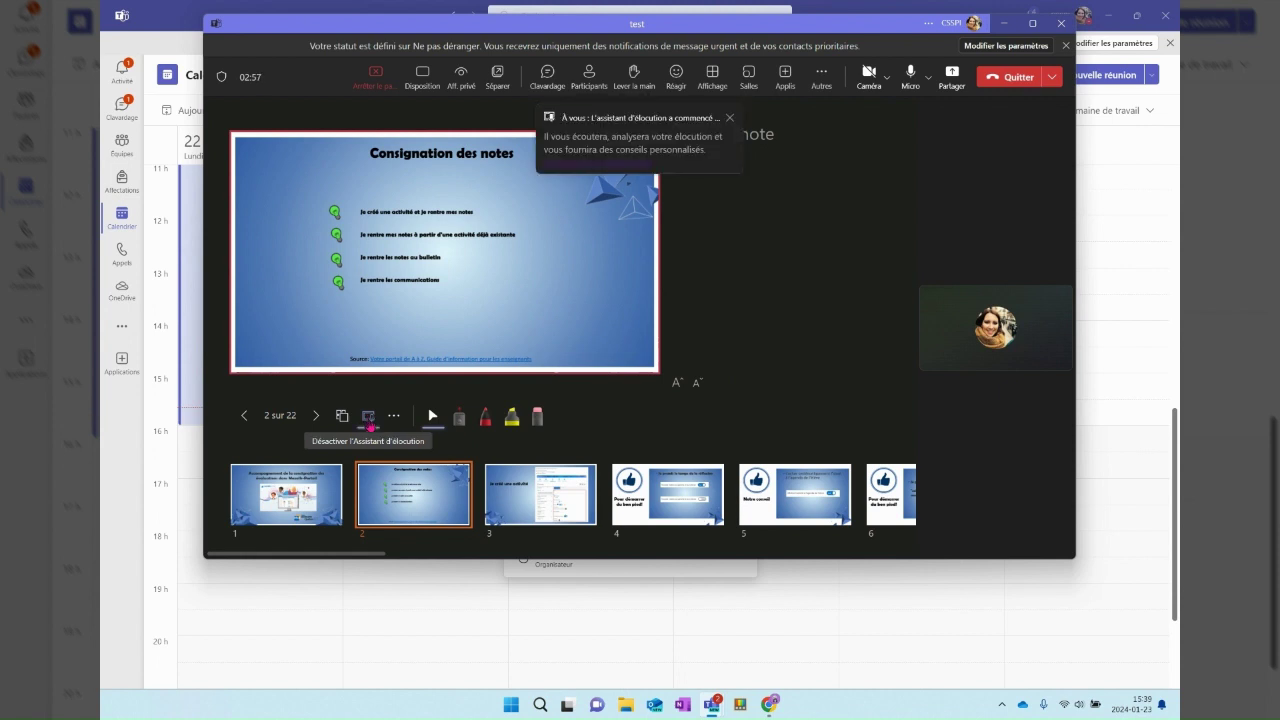
pyautogui.click(557, 513)
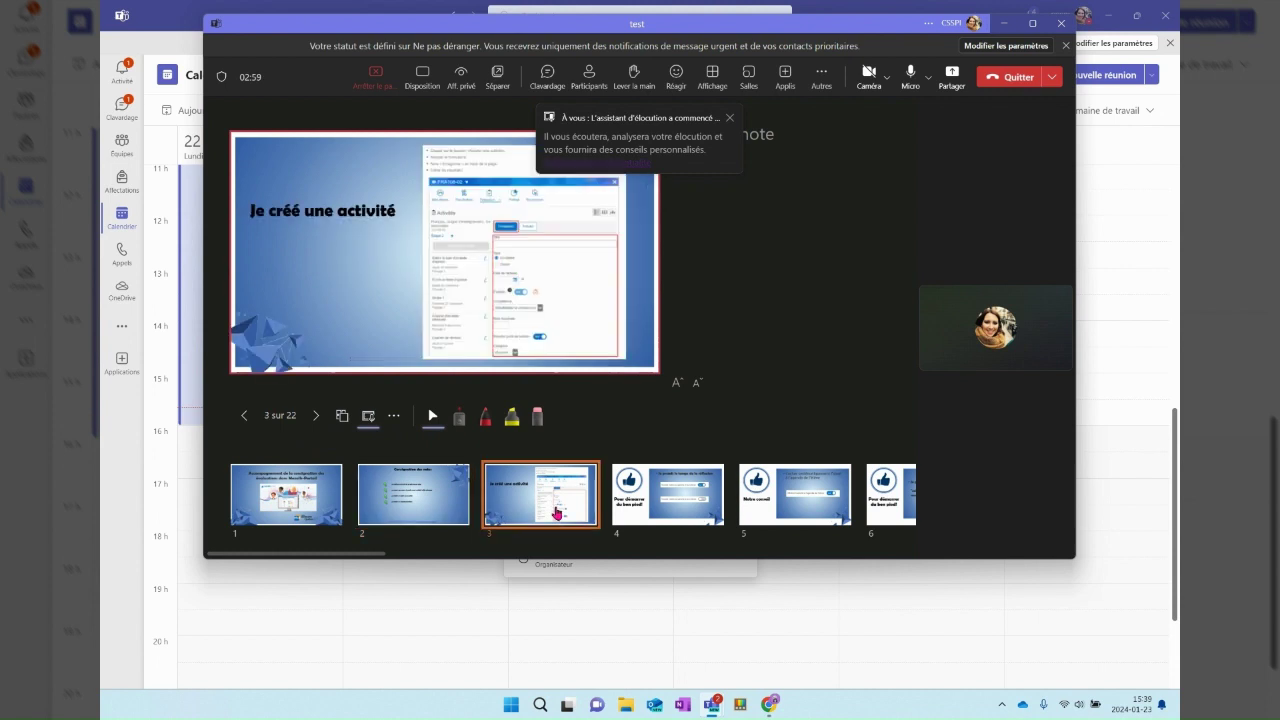
pyautogui.click(640, 507)
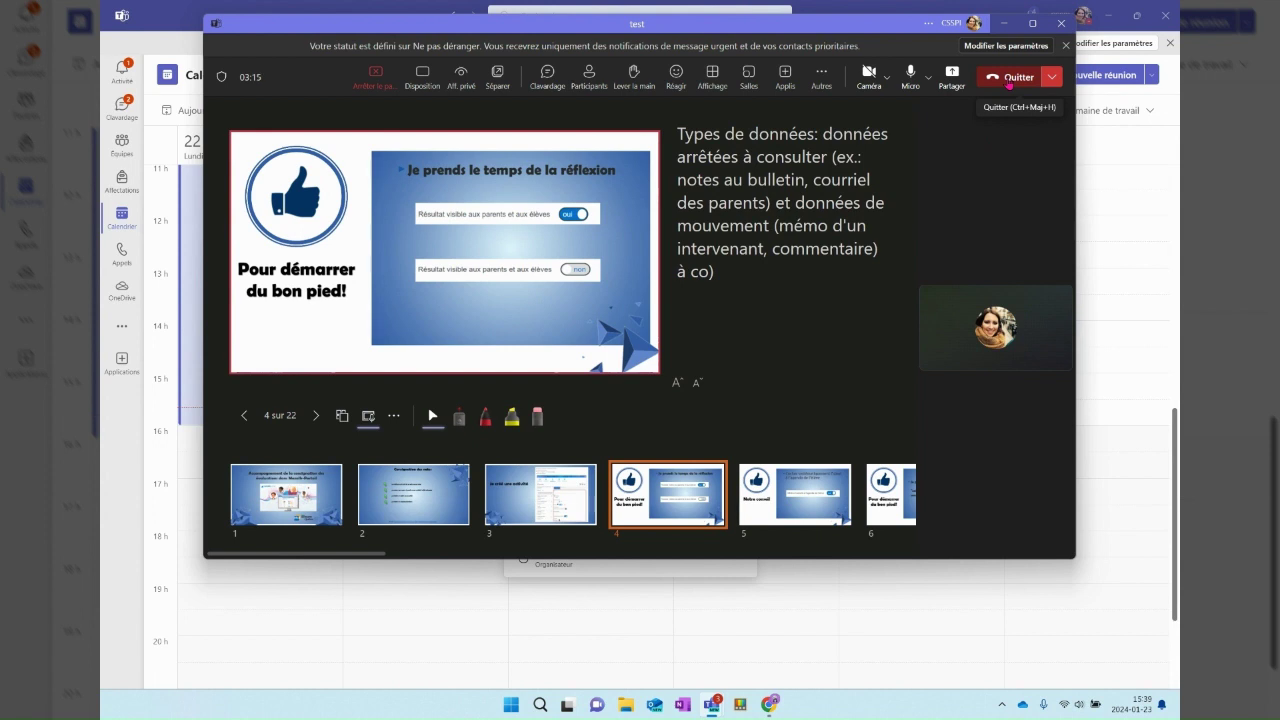
# Leave the meeting, dismiss the call-quality rating, and open the speaker coach report notification in Activity.
pyautogui.click(1009, 84)
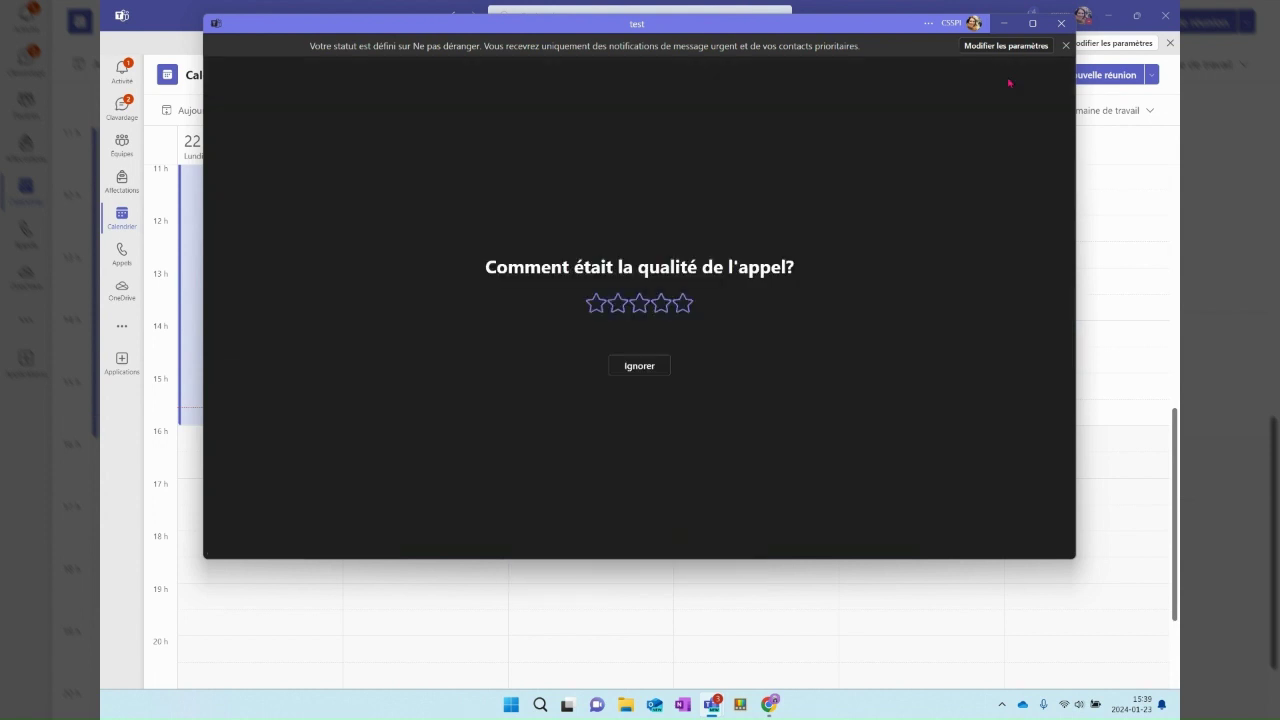
pyautogui.click(1061, 22)
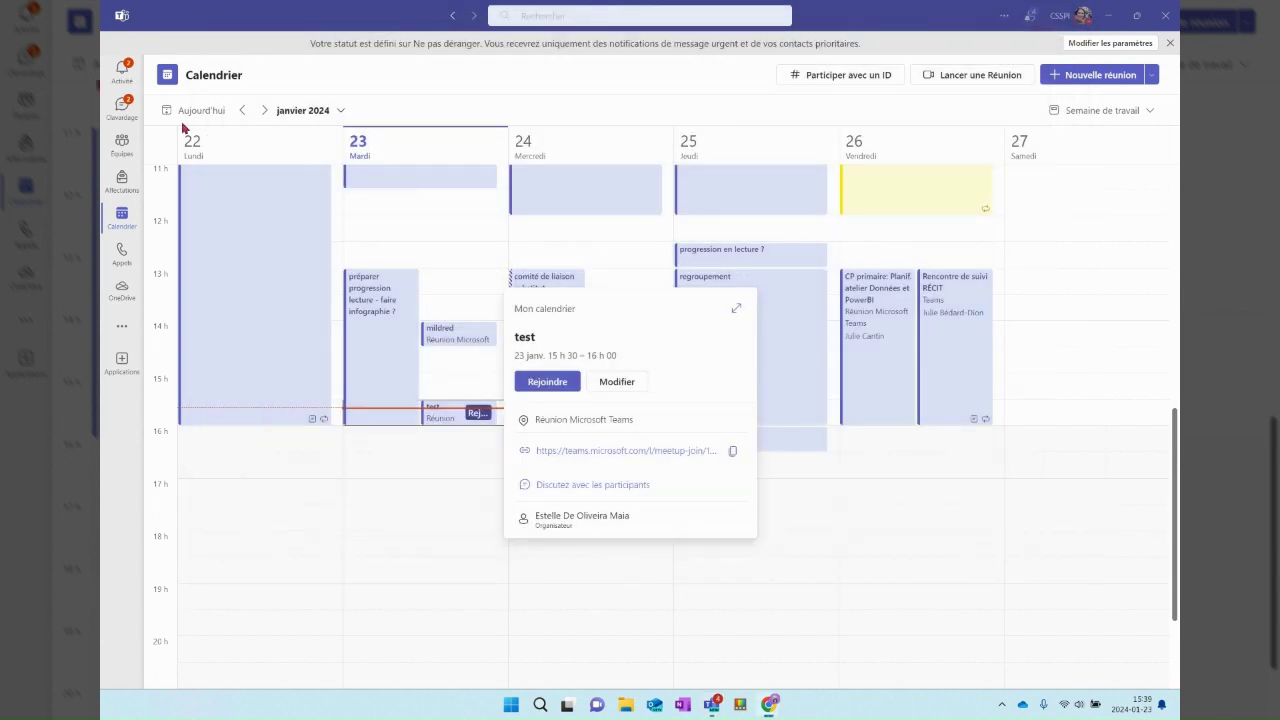
pyautogui.click(121, 72)
pyautogui.click(243, 145)
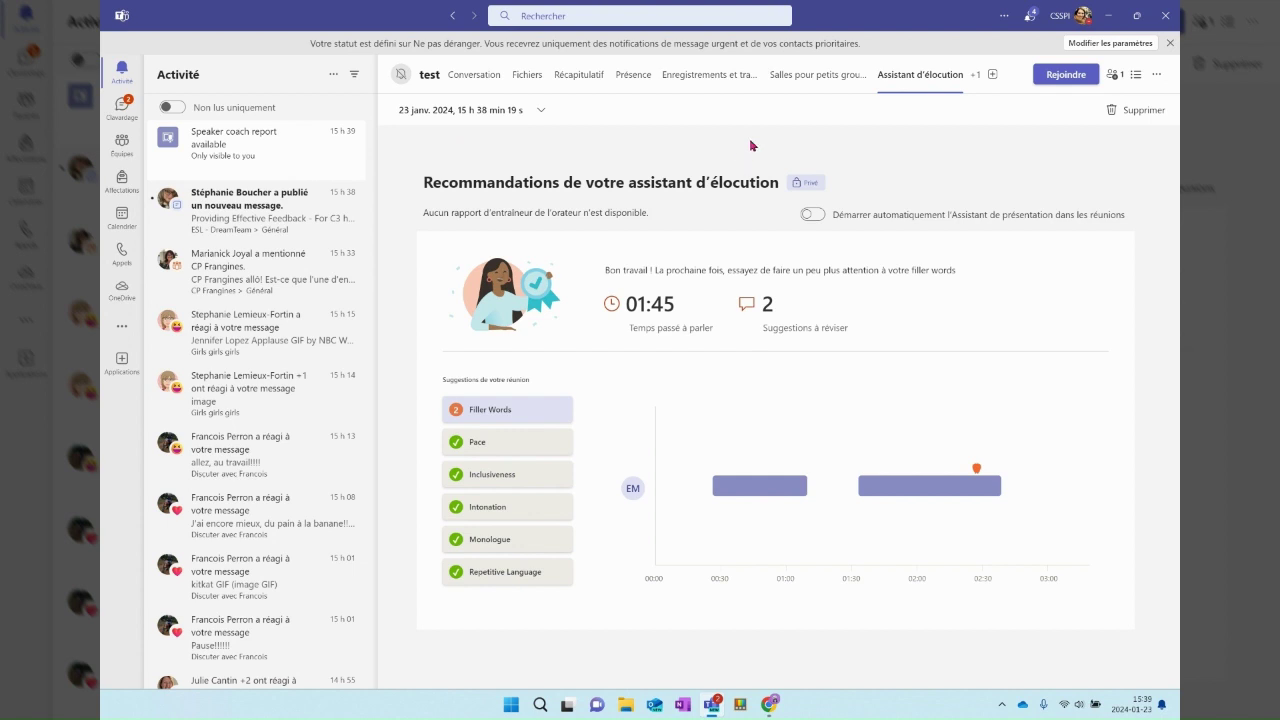
pyautogui.click(506, 412)
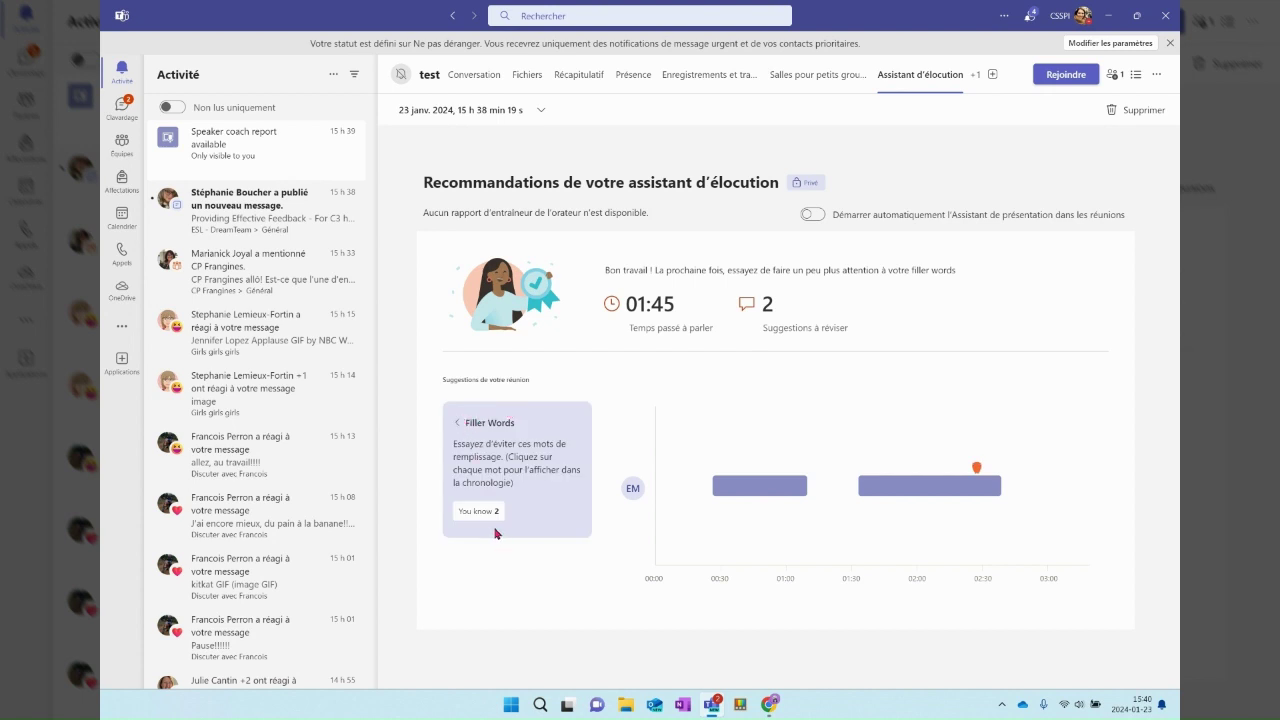
pyautogui.click(462, 428)
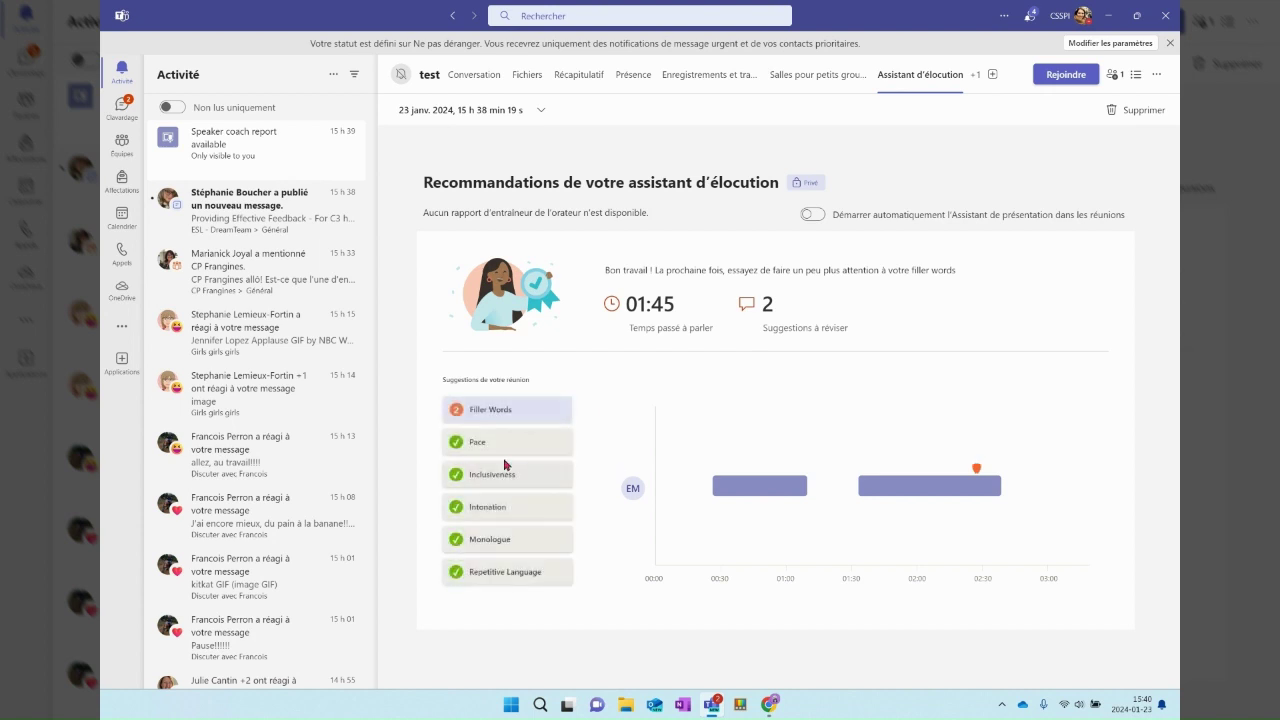
pyautogui.click(492, 450)
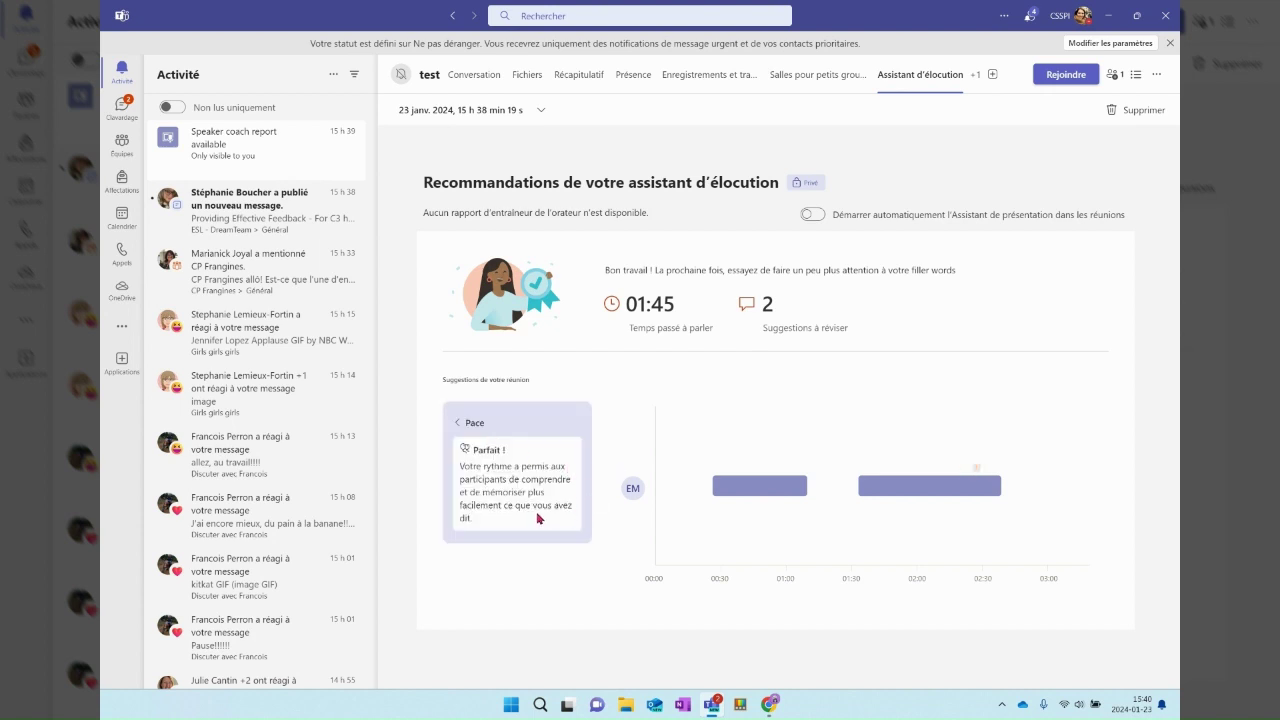
pyautogui.click(462, 424)
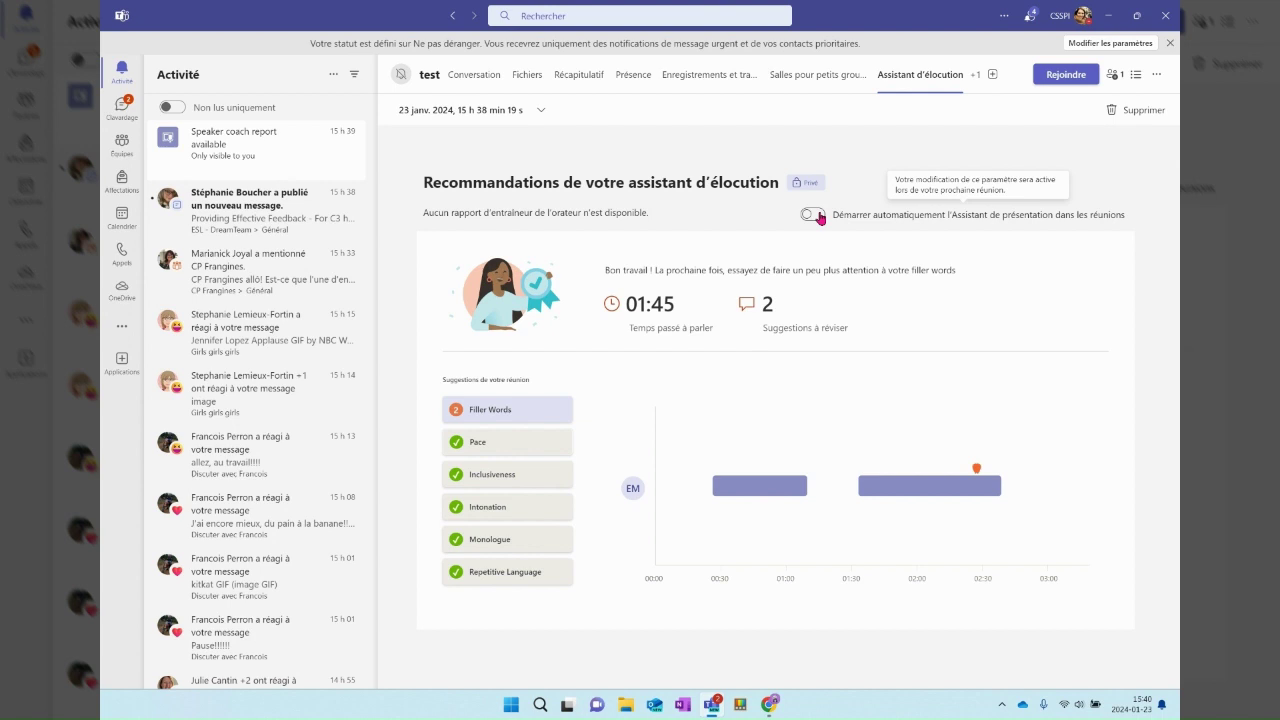
# Switch on 'Démarrer automatiquement l'Assistant de présentation dans les réunions'.
pyautogui.click(815, 215)
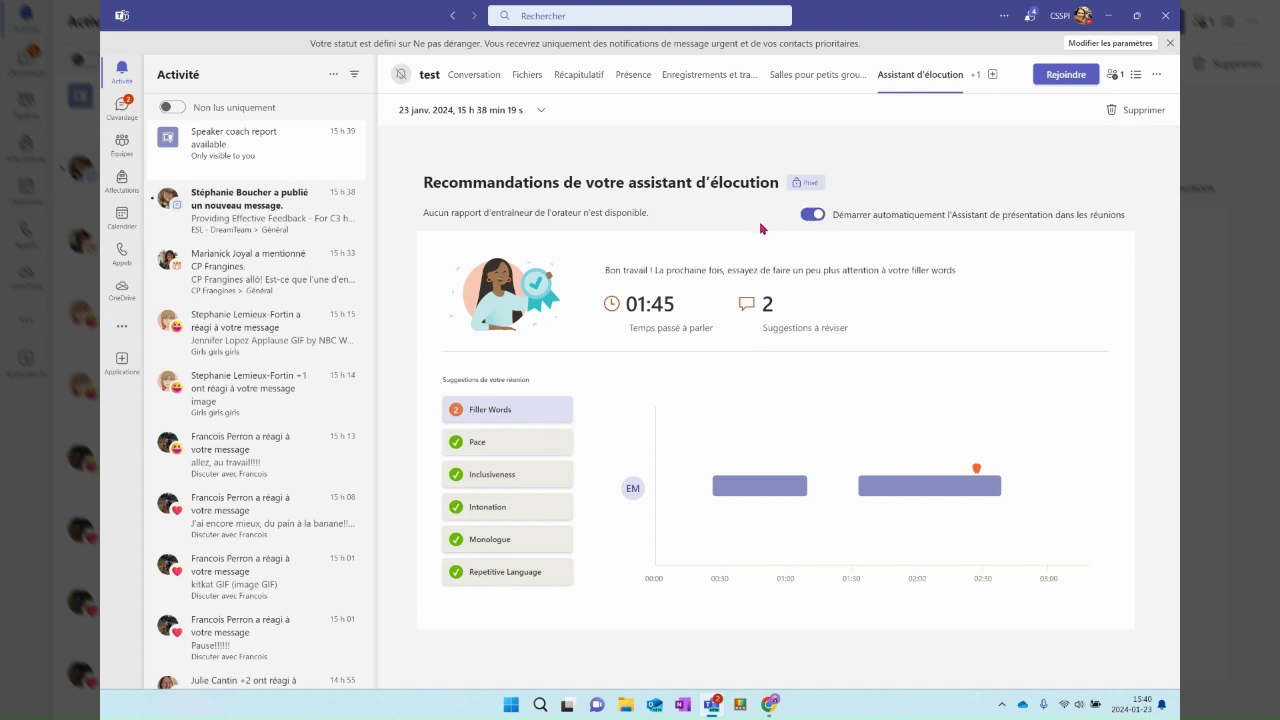